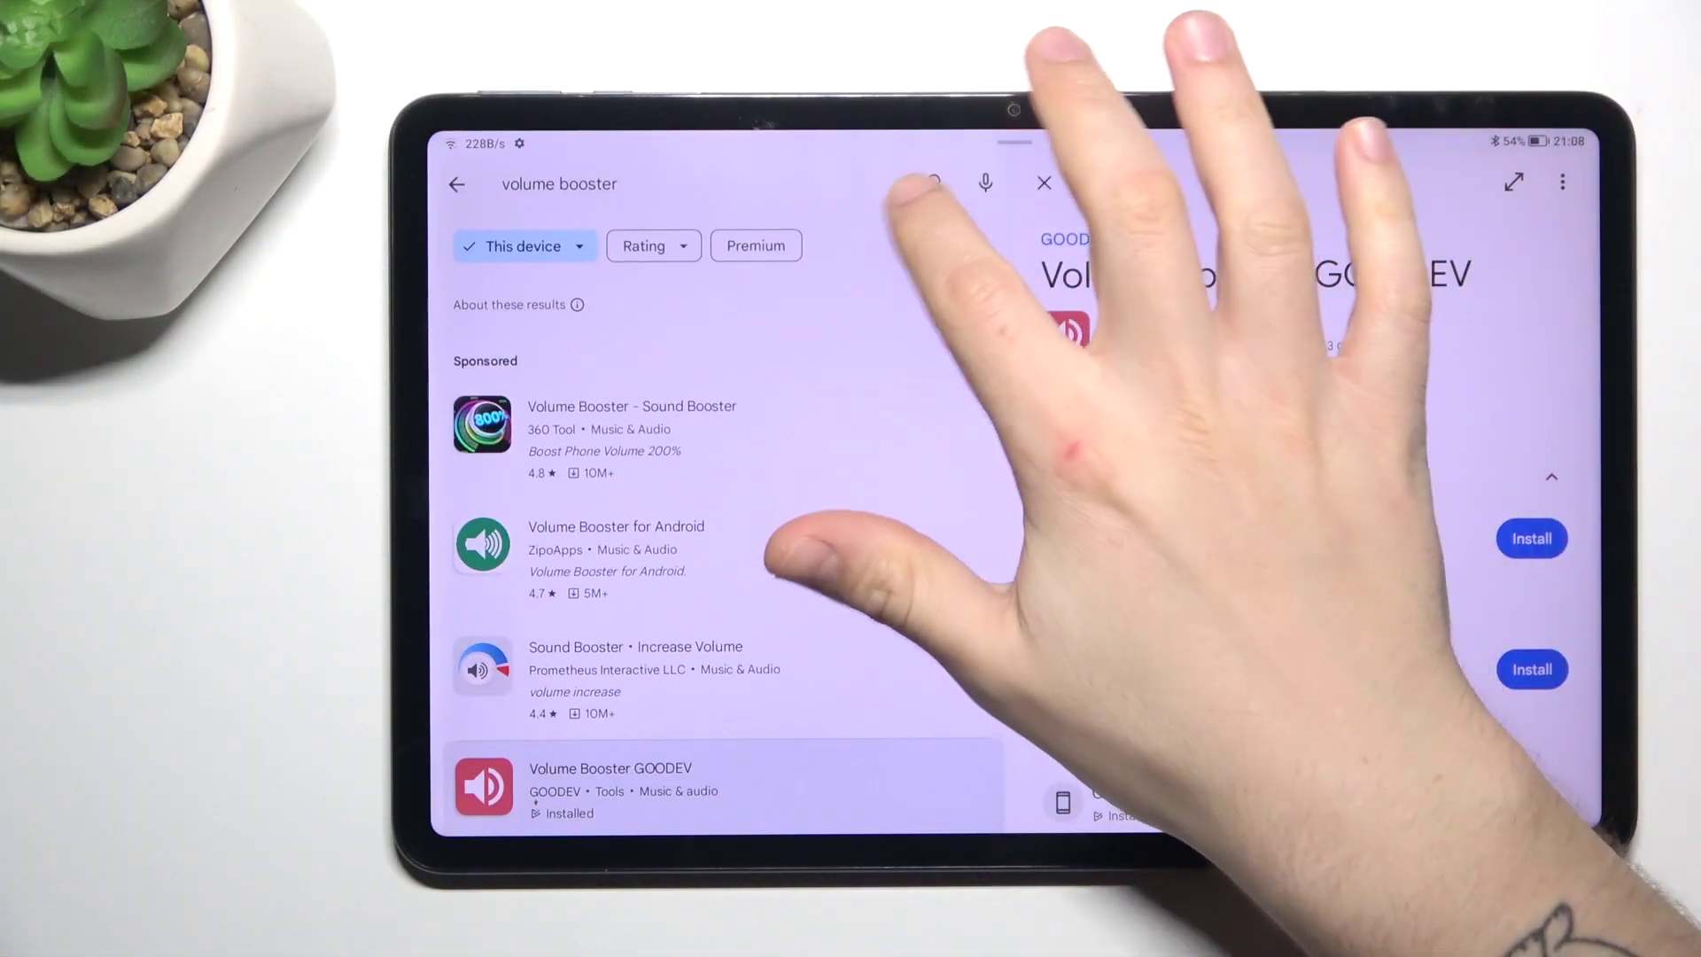
- Rerun the 'whatsapp business' search from history and briefly view the WhatsApp Business details
left_click(744, 180)
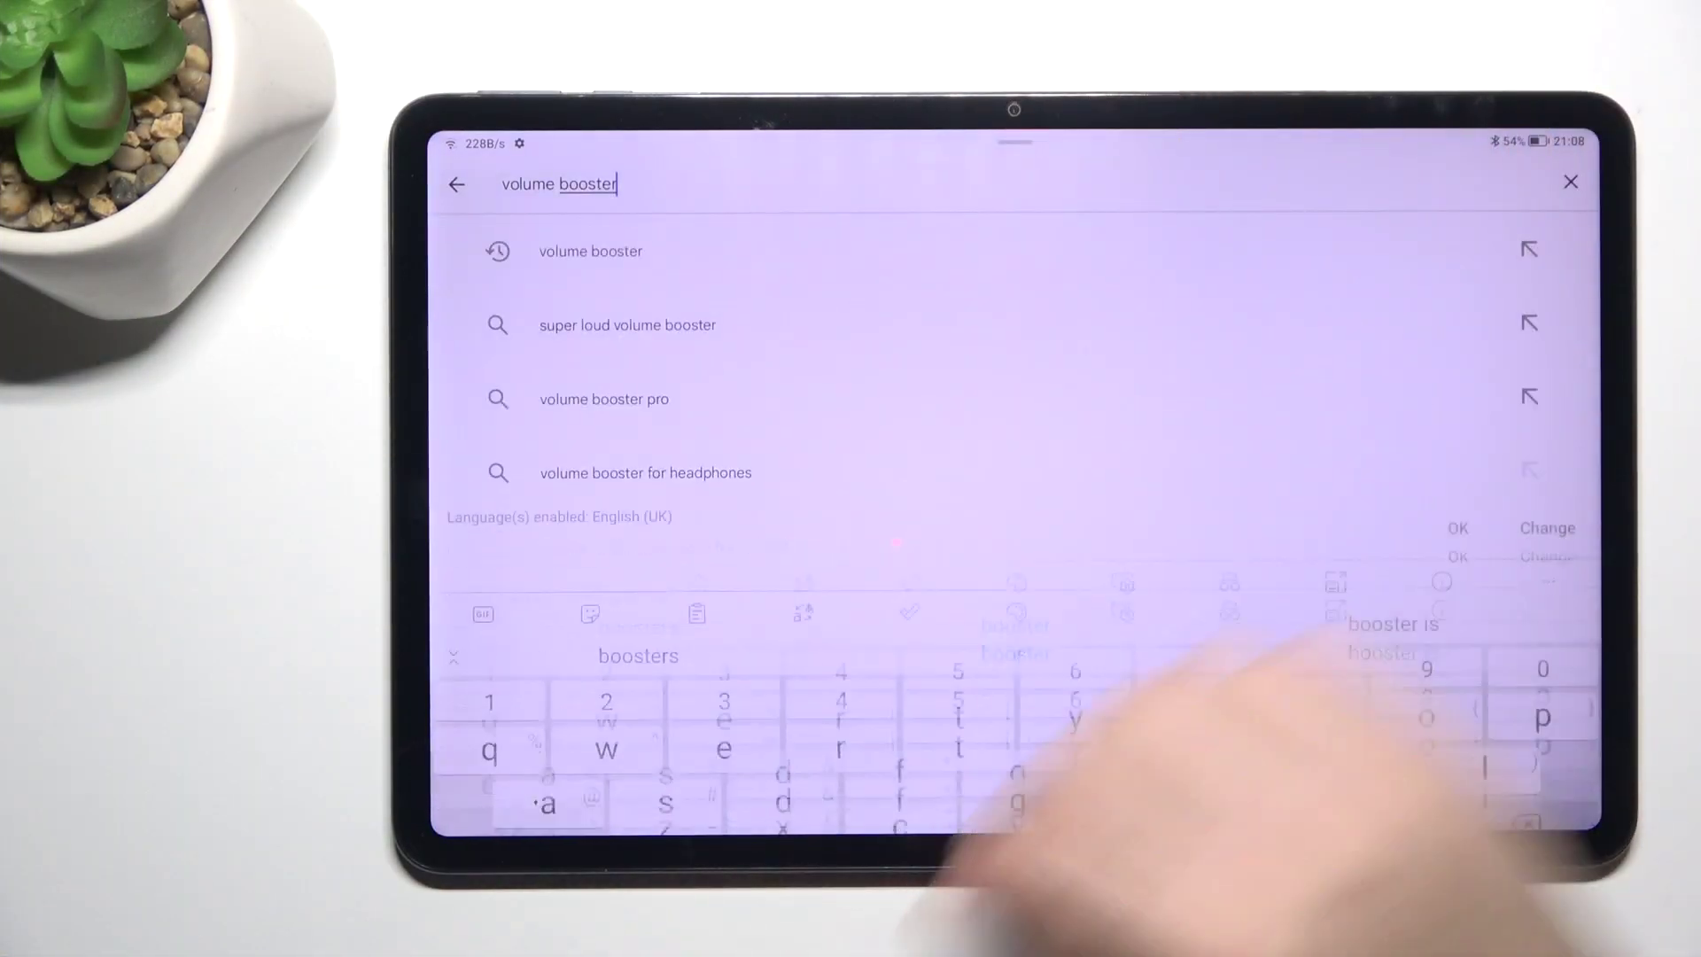
left_click(1571, 183)
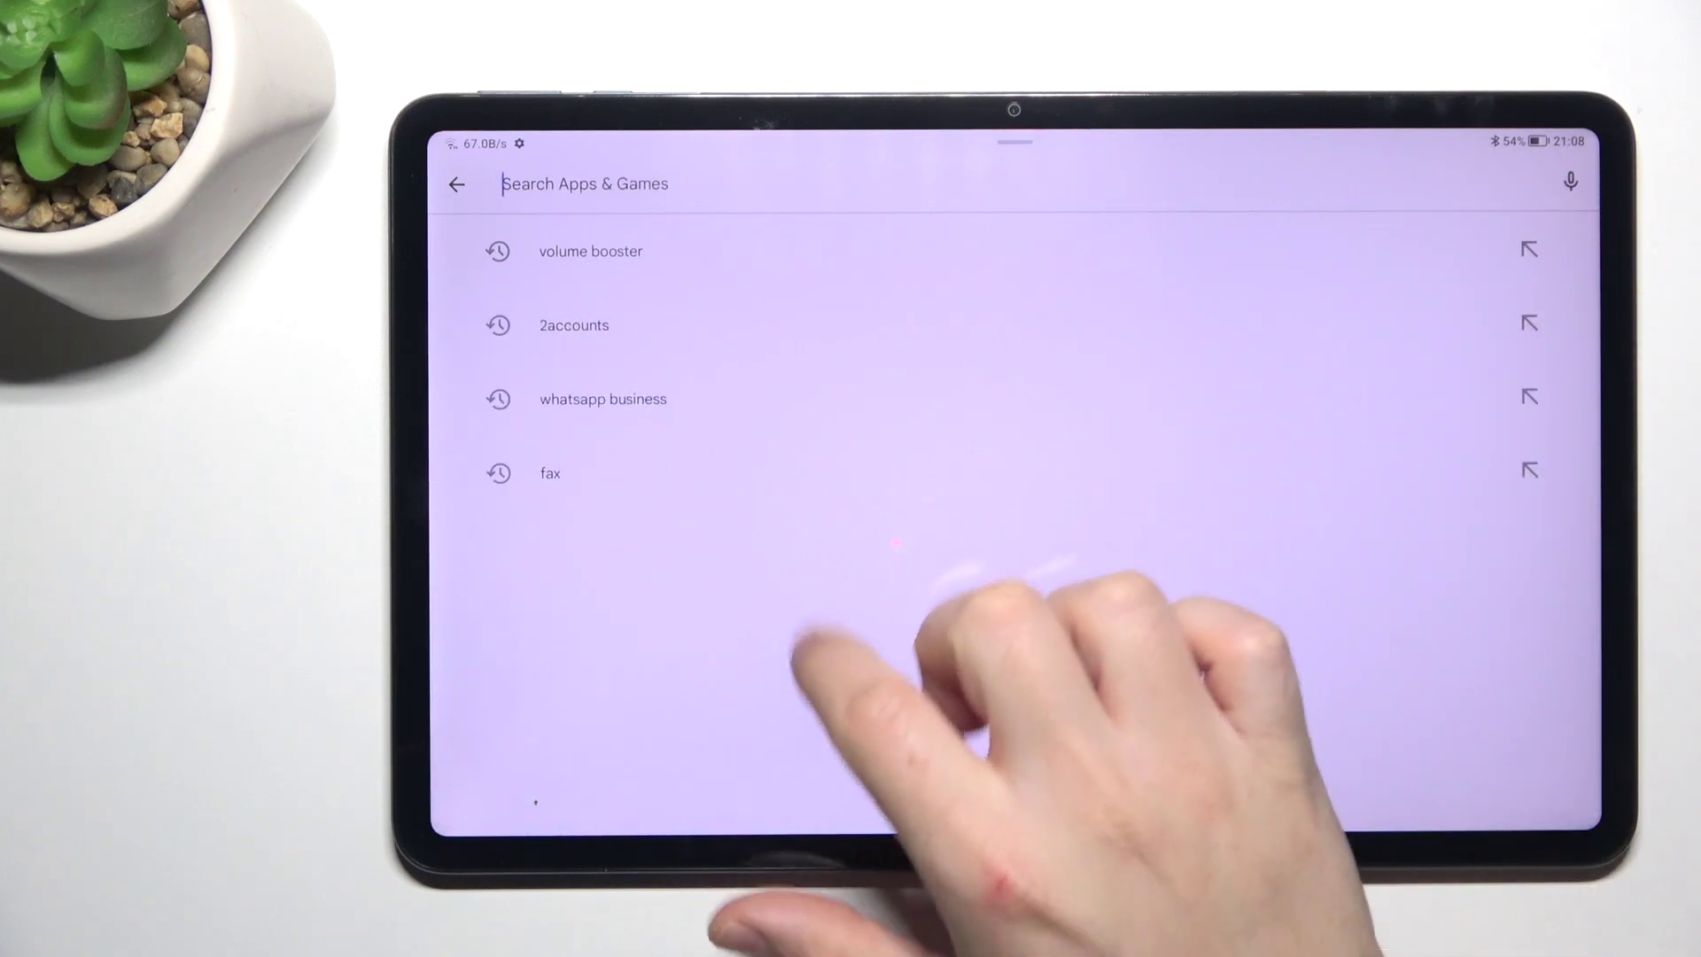
left_click(602, 399)
left_click(591, 566)
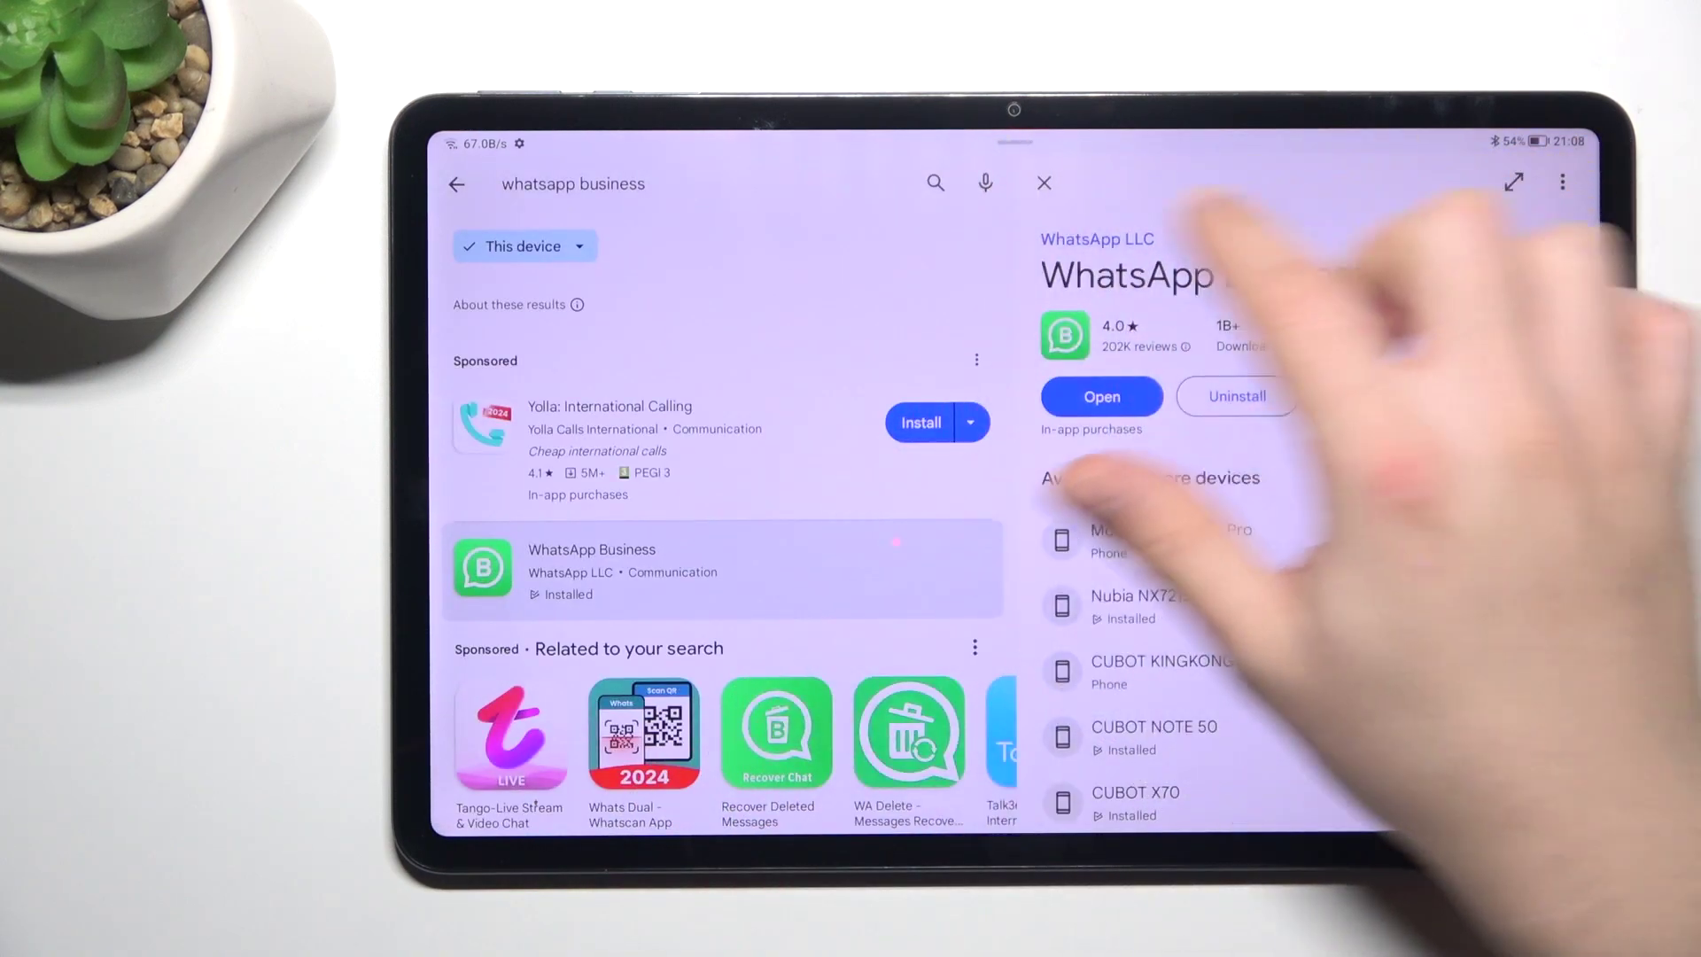
left_click(1044, 182)
- Search 'fax' from history and open the Easy Fax - send fax from phone details
left_click(797, 183)
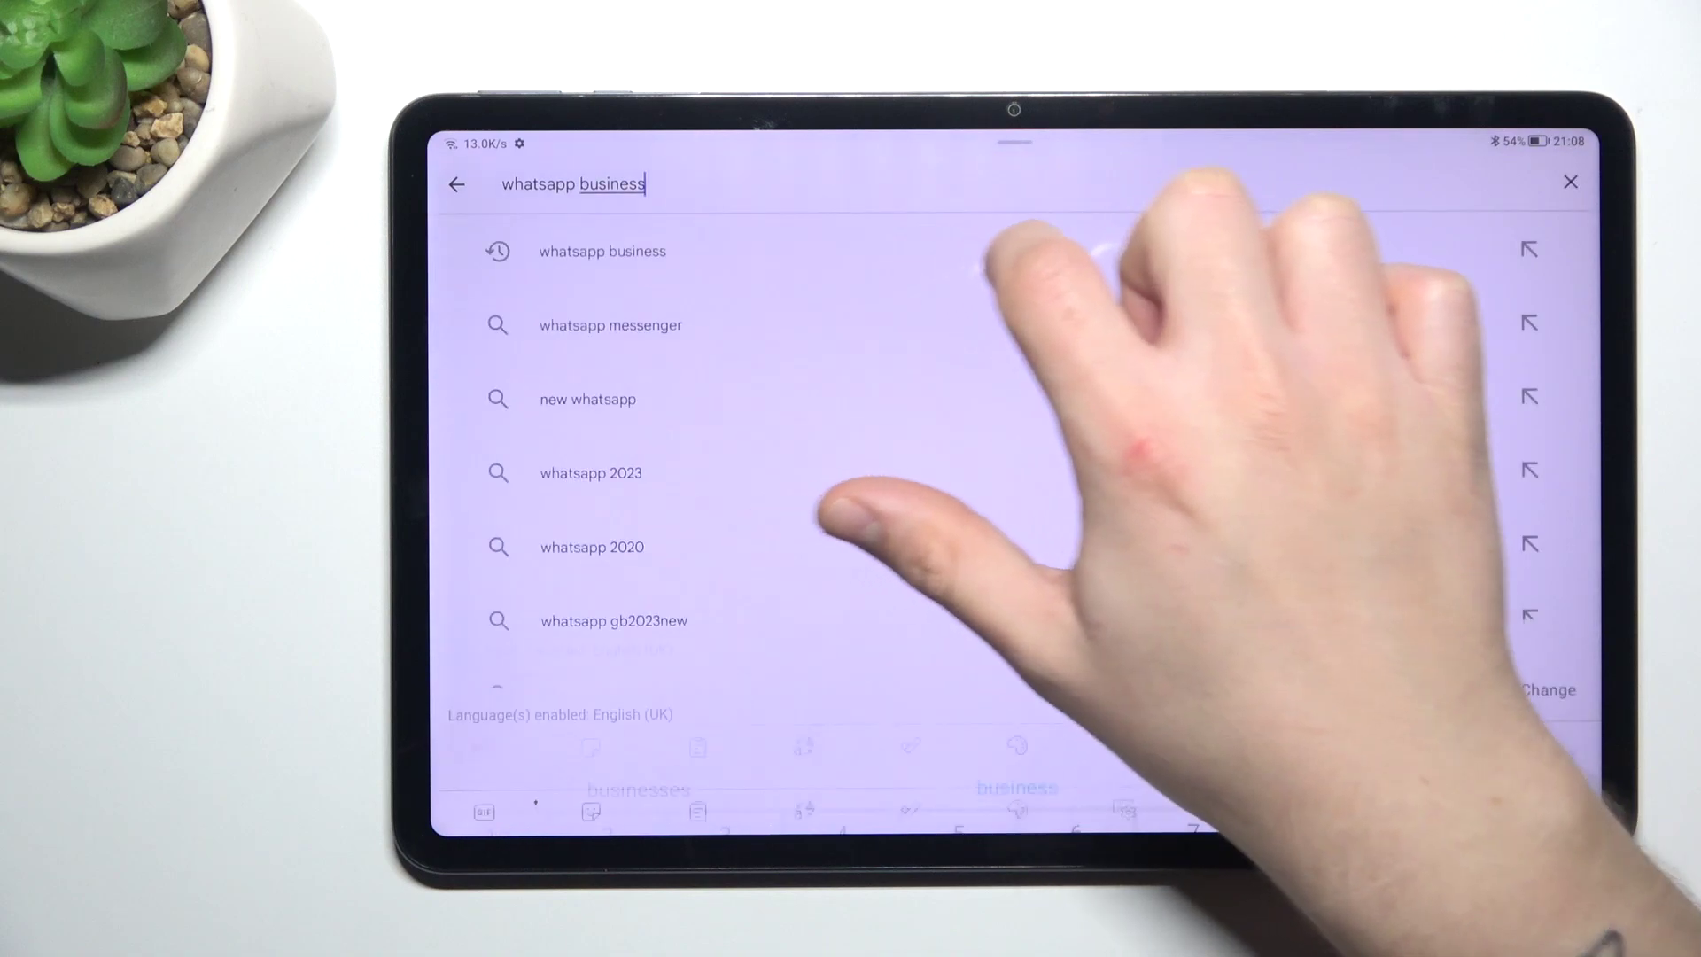
left_click(1571, 183)
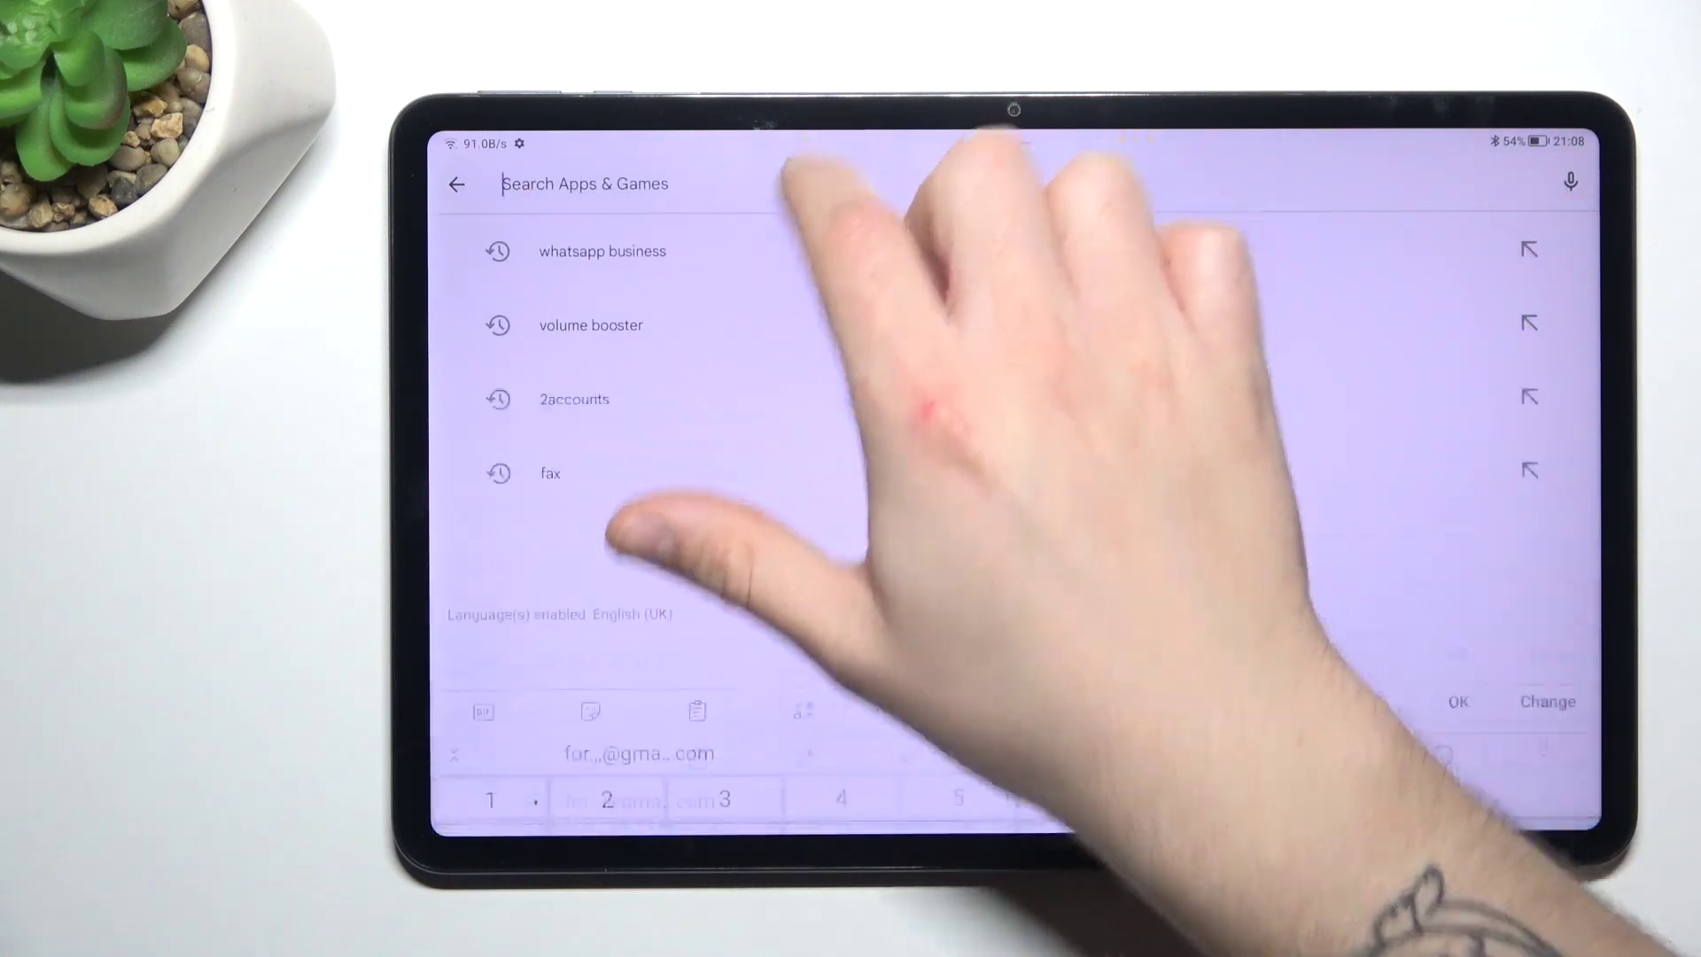
left_click(551, 473)
scroll(731, 712, "down", 2)
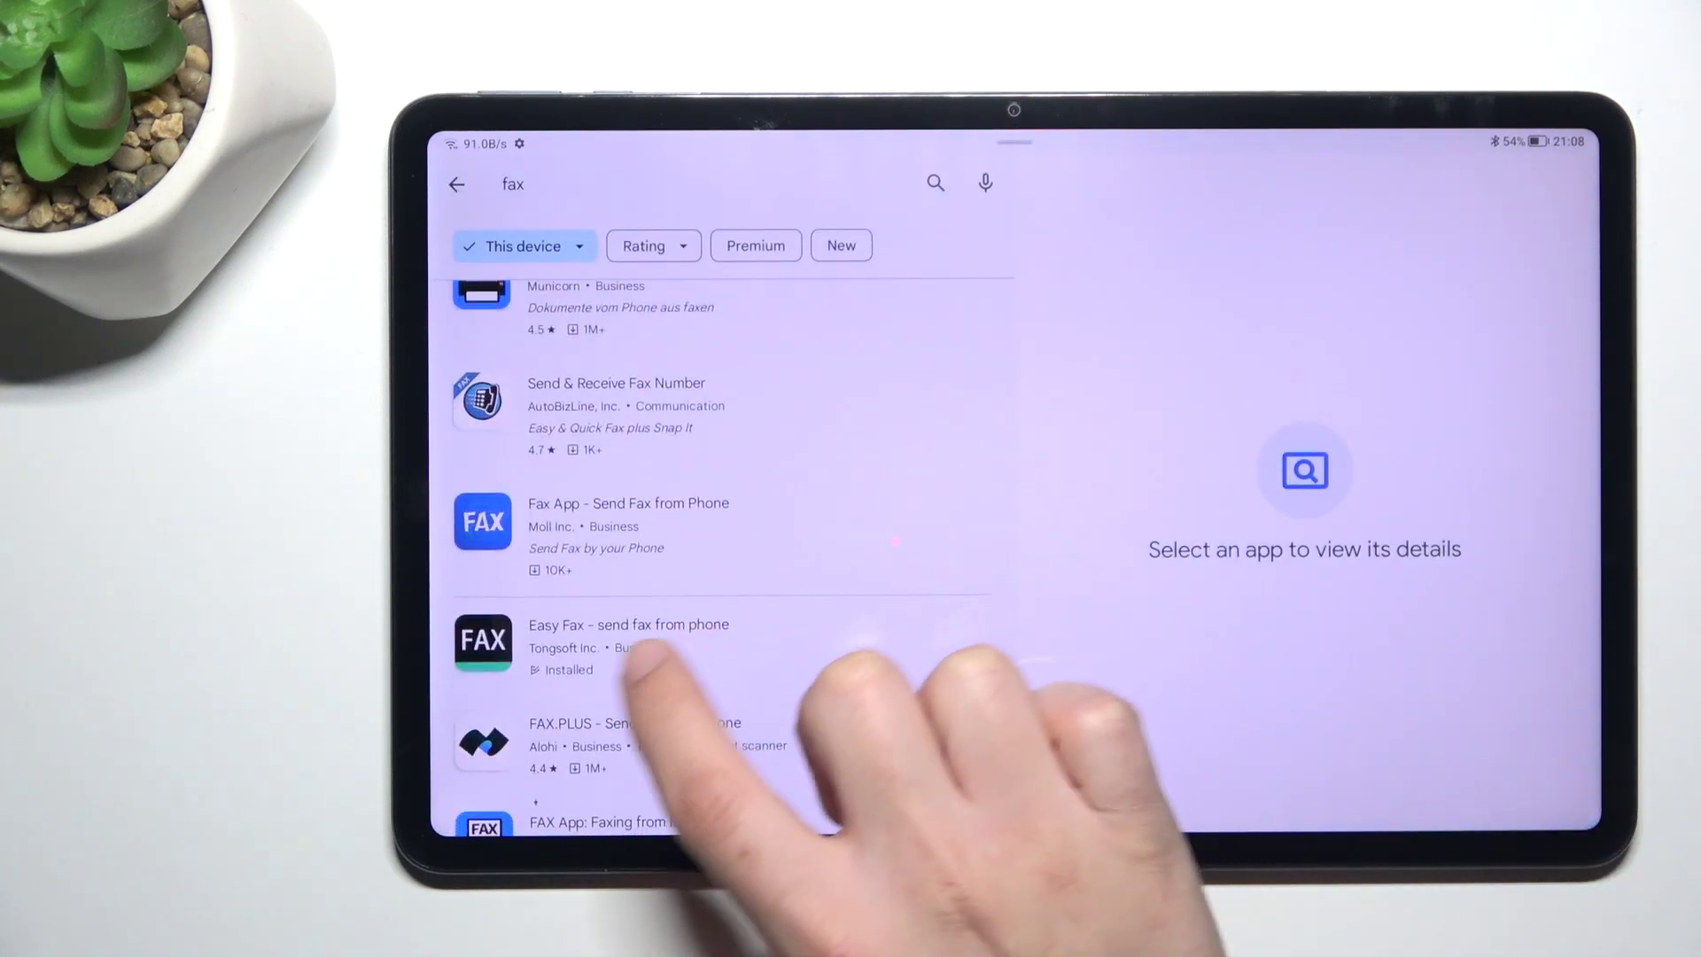
left_click(664, 641)
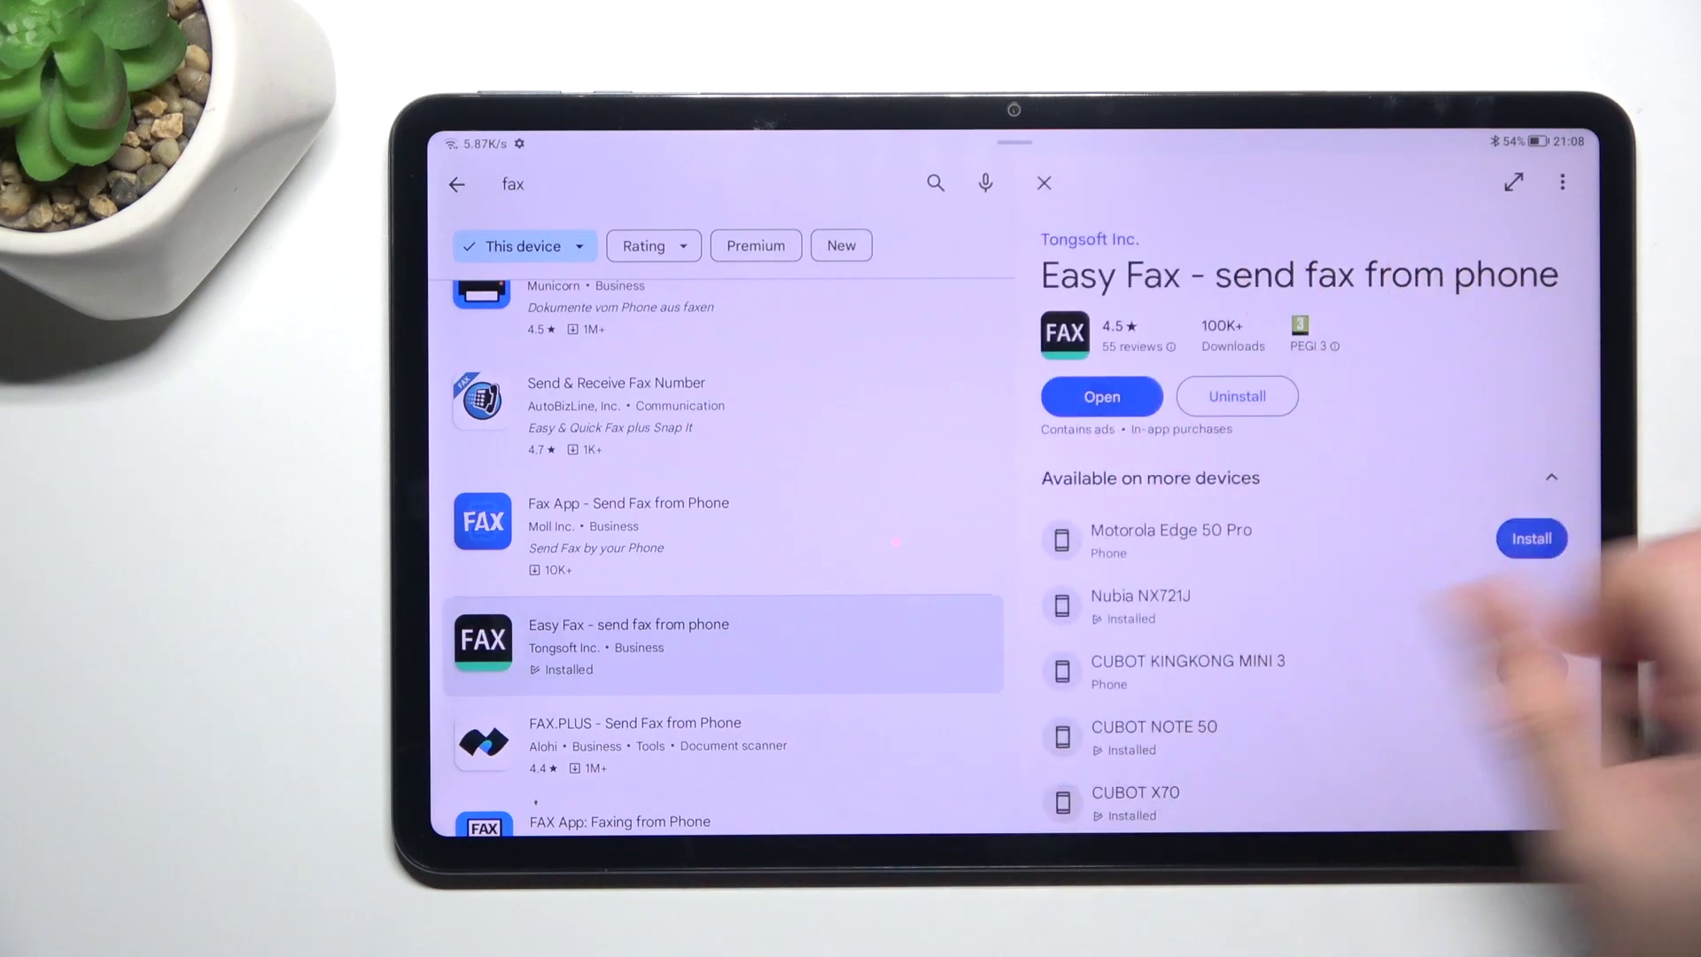
- Launch Easy Fax, dismiss the consent prompt and allow photo and media access
left_click(1101, 396)
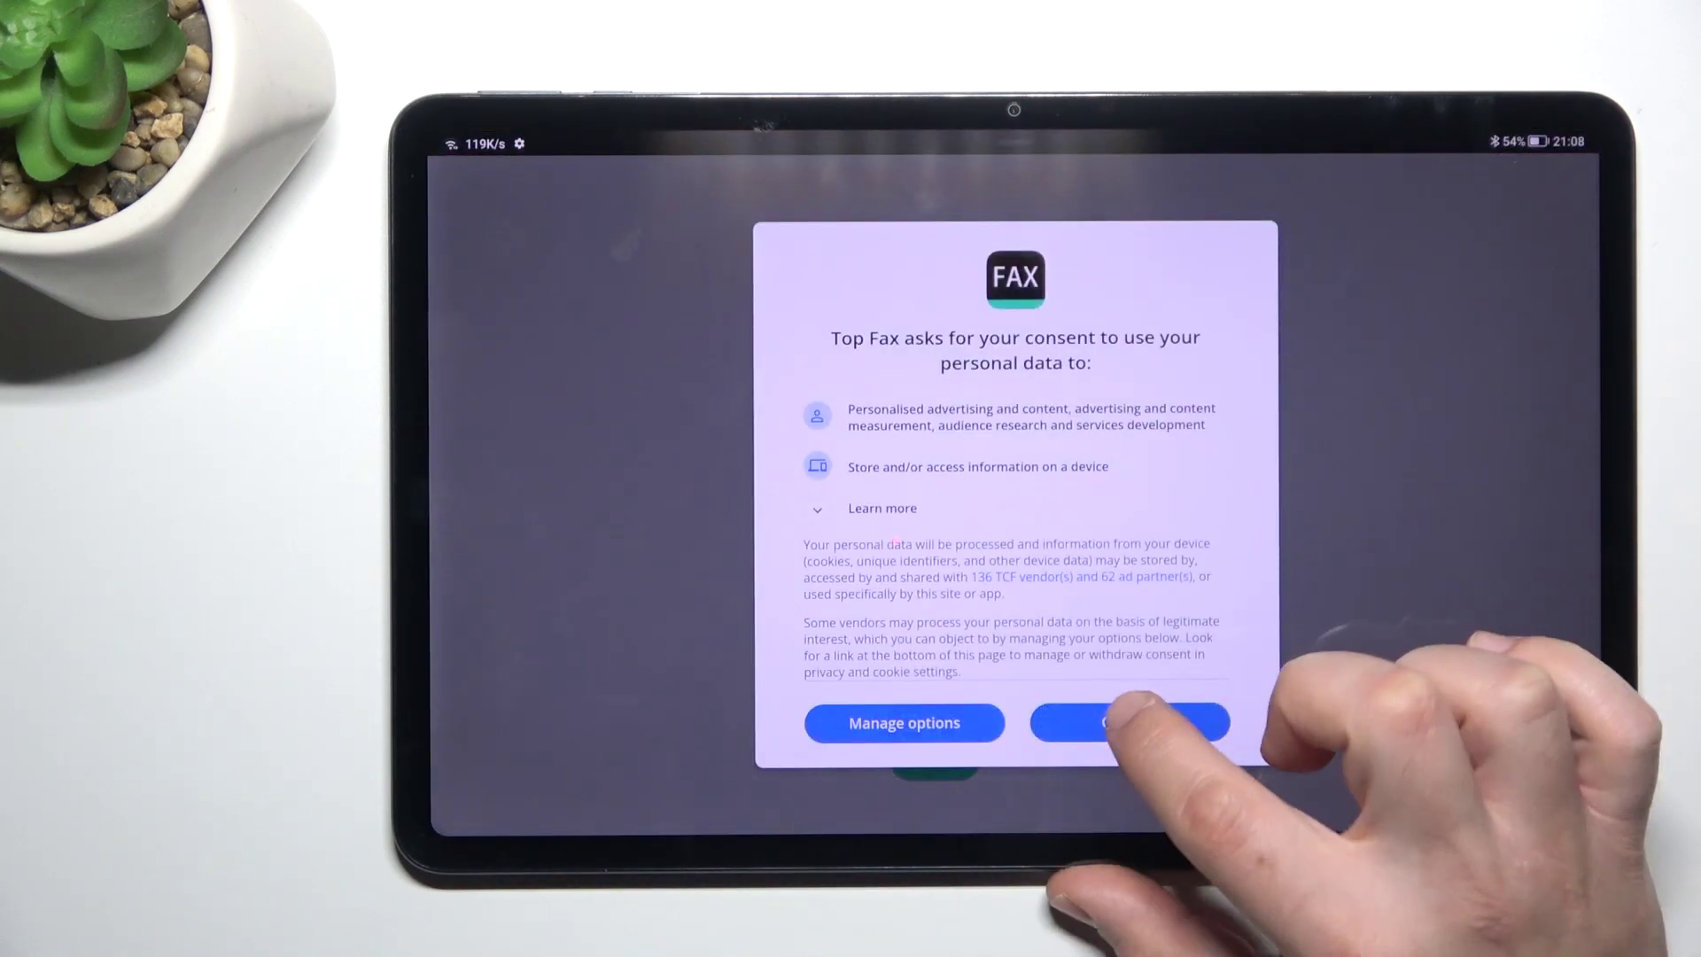
left_click(1131, 722)
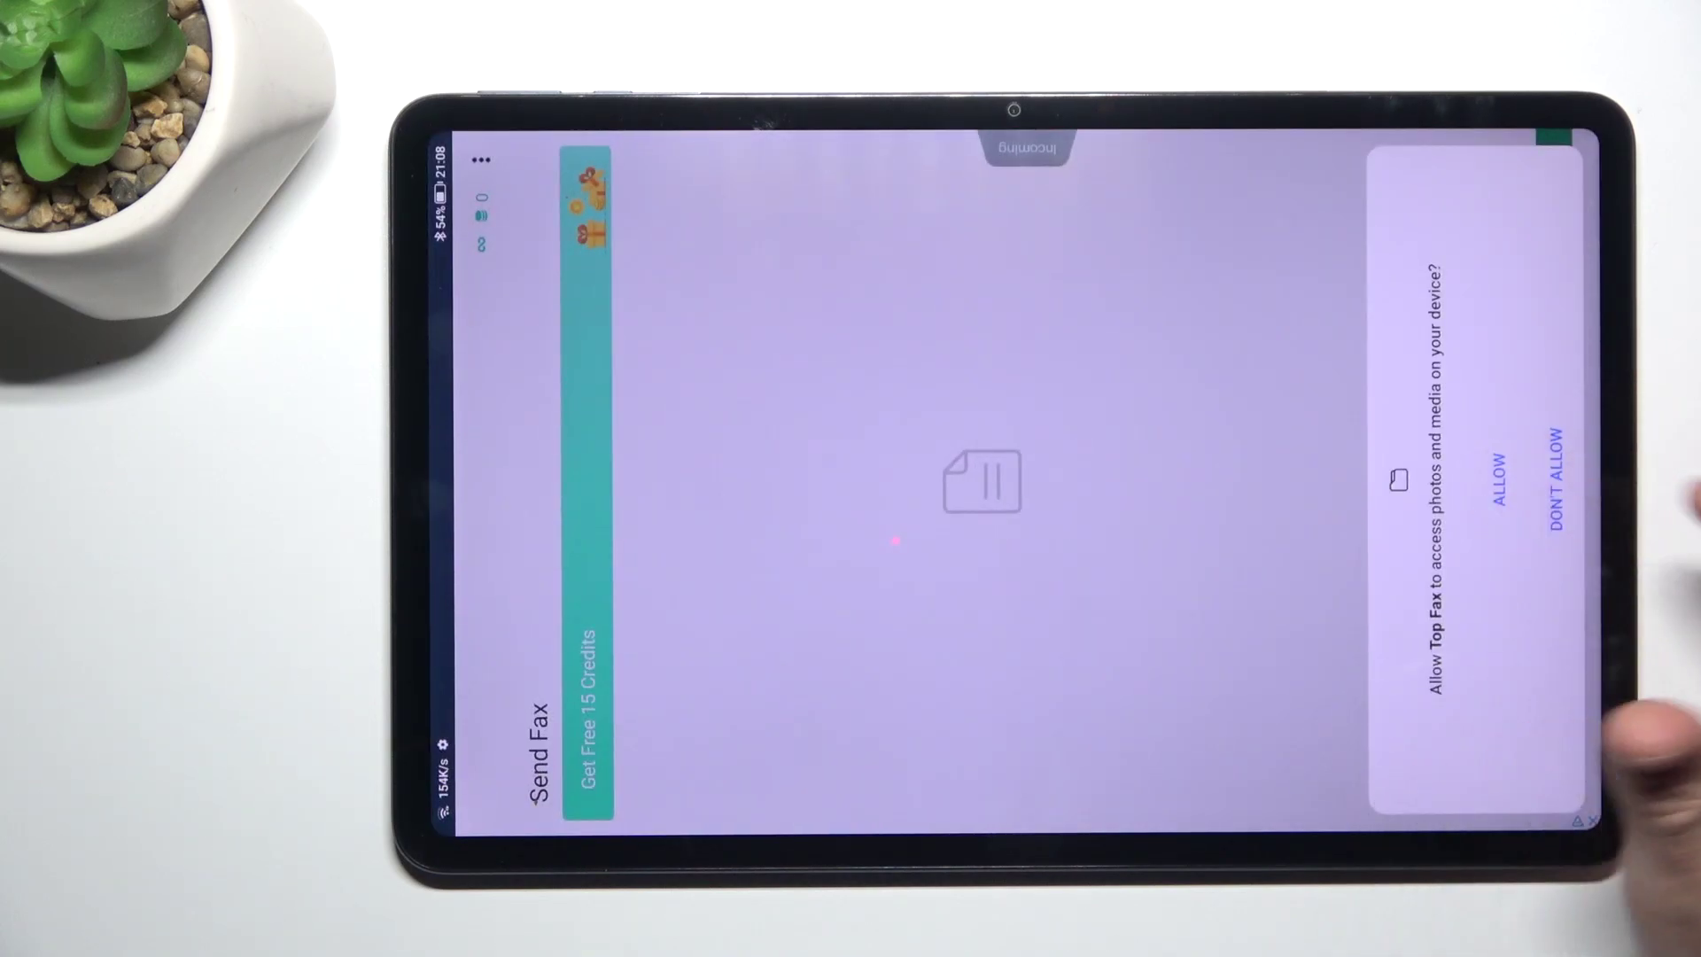
left_click(1500, 478)
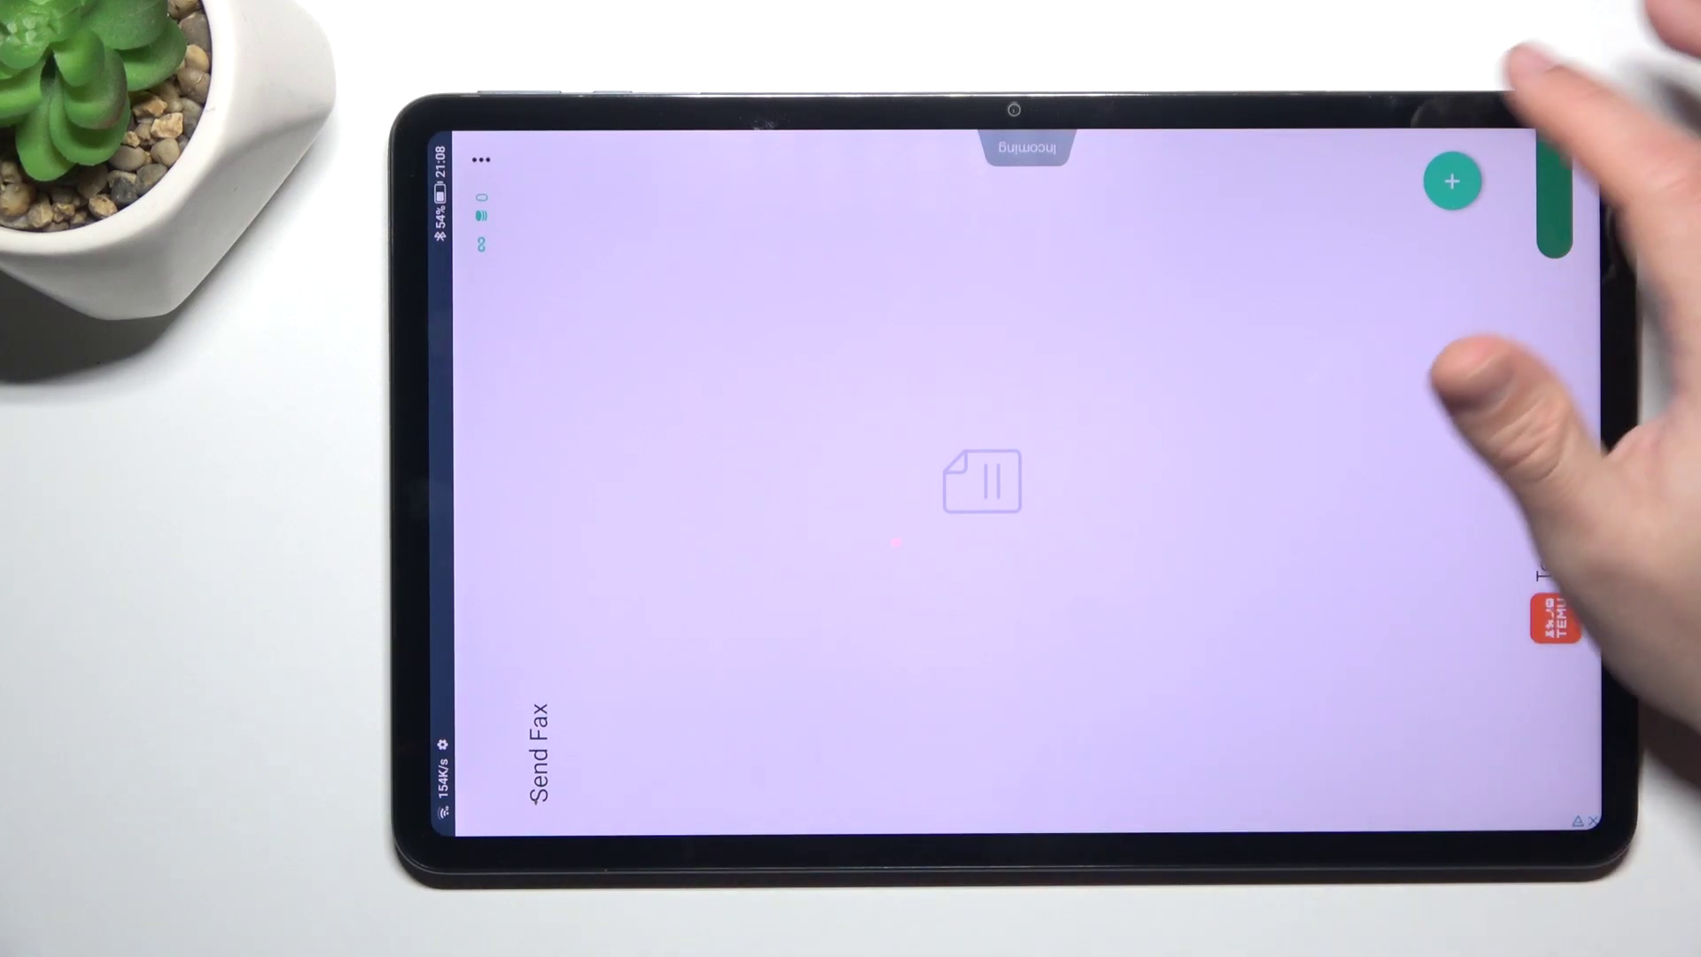
- Start a new document by importing from the gallery and select the QR-code photo
left_click(1453, 180)
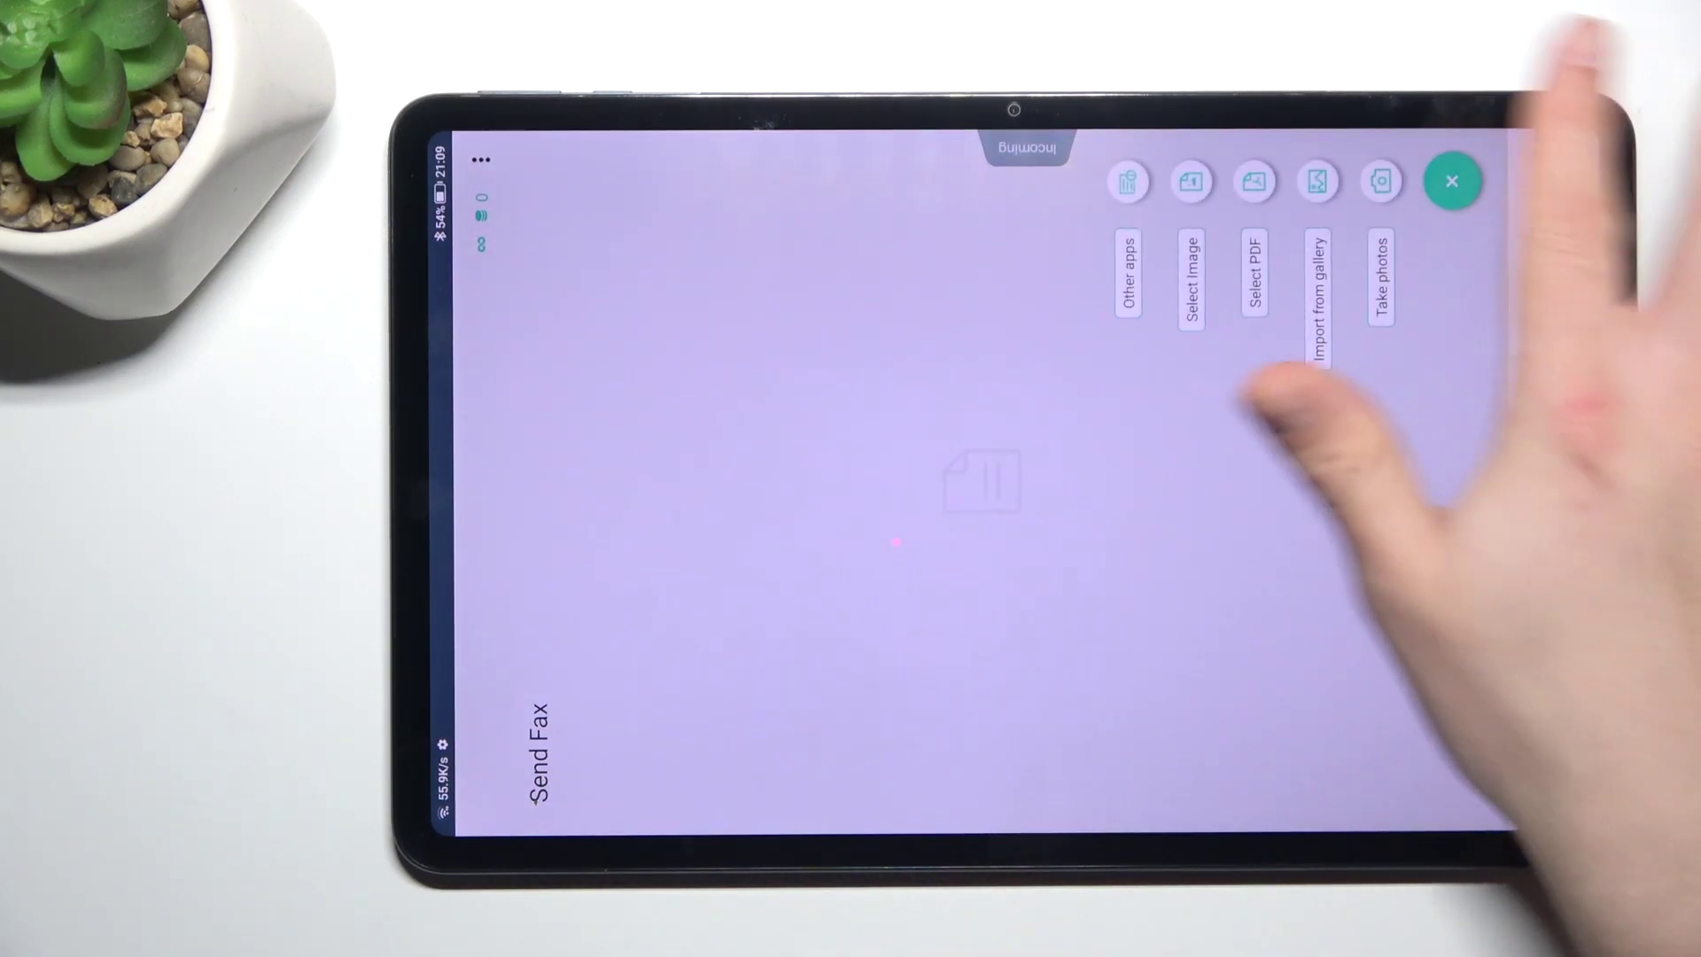
left_click(1317, 182)
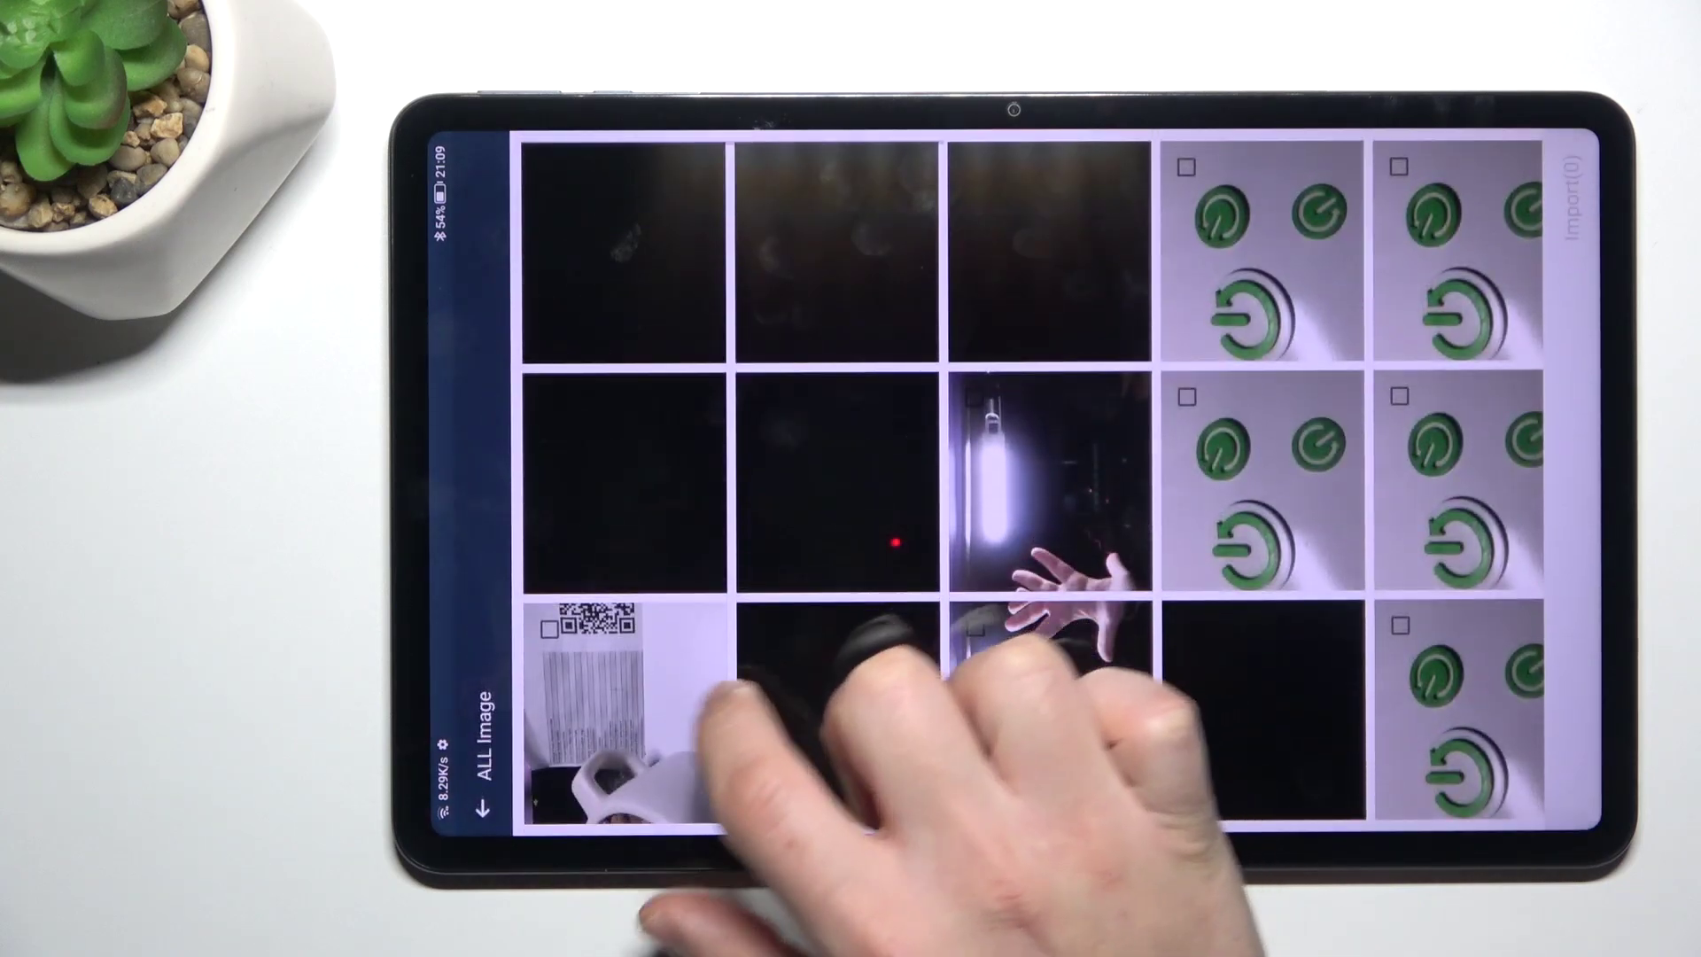
left_click(625, 713)
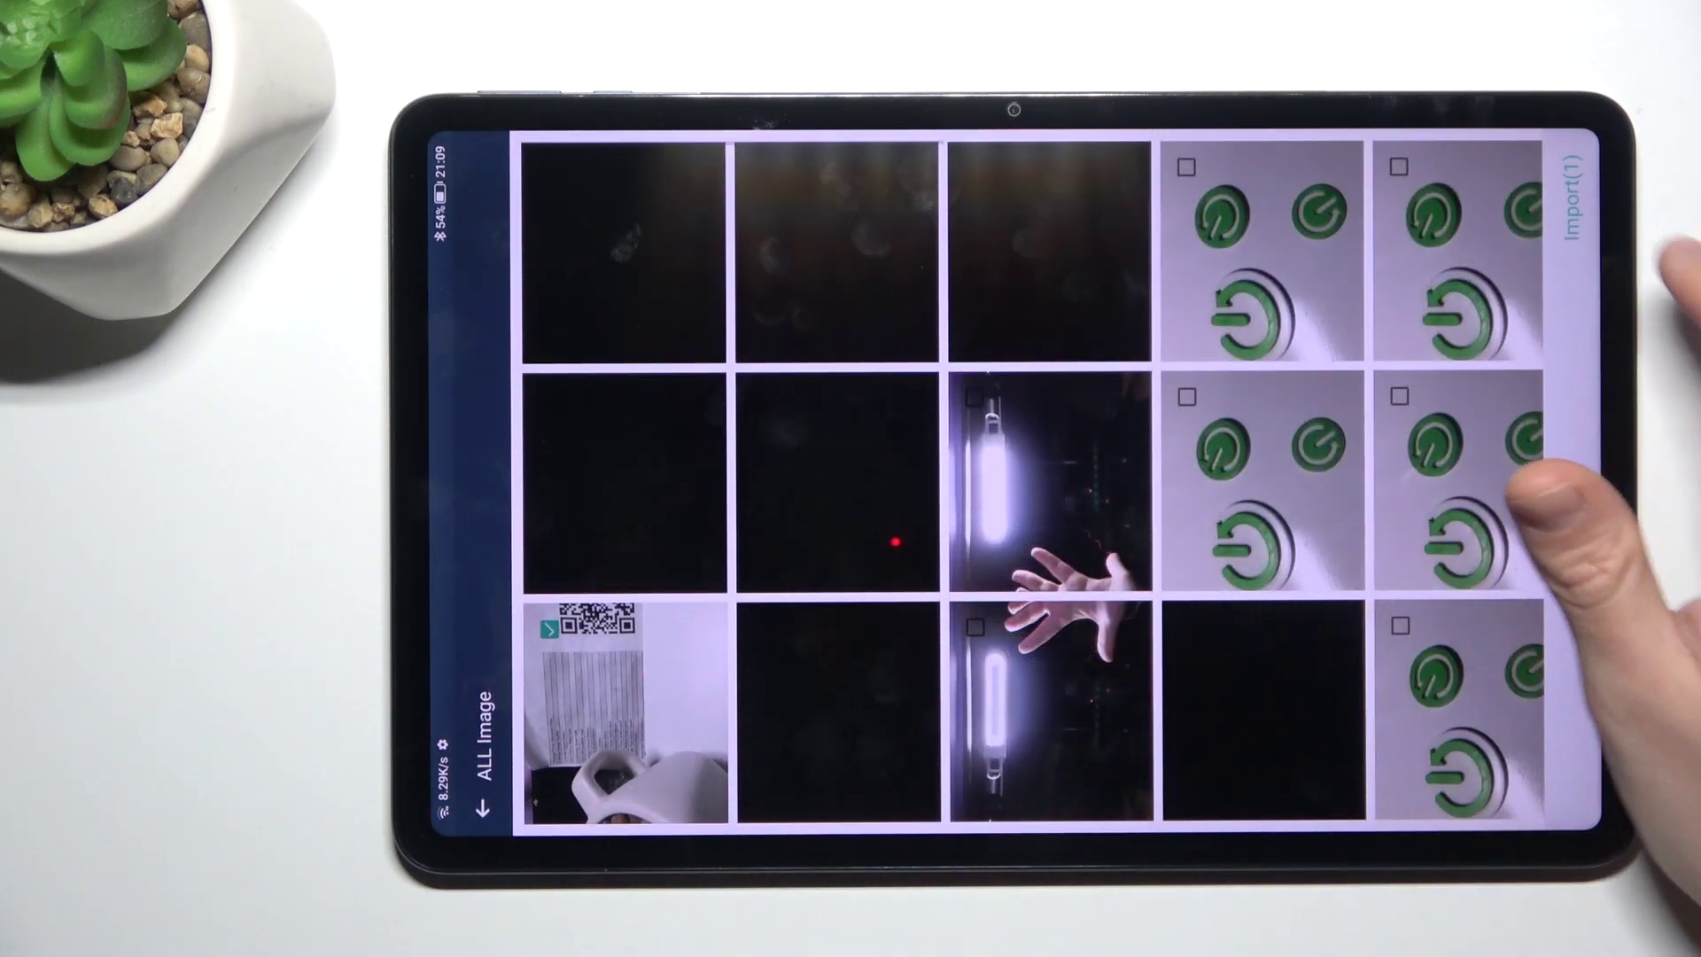
- Import the QR-code photo, crop its top and bottom edges to the printed table, and apply
left_click(1569, 198)
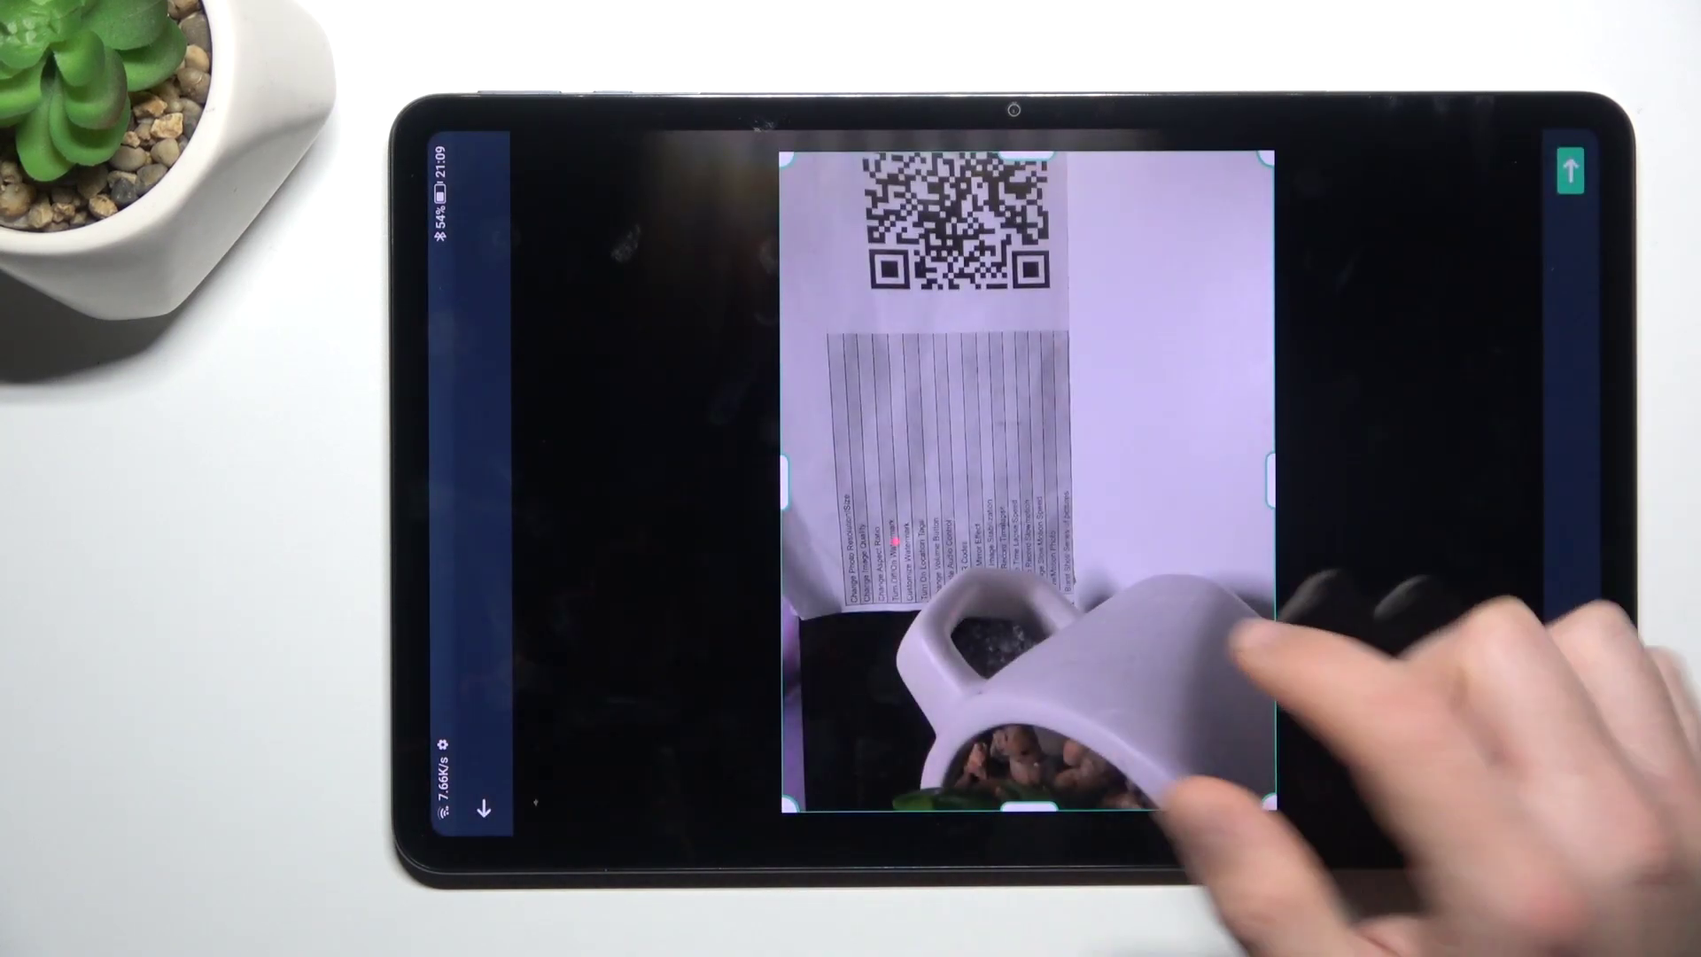
left_click_drag(1024, 807, 1023, 607)
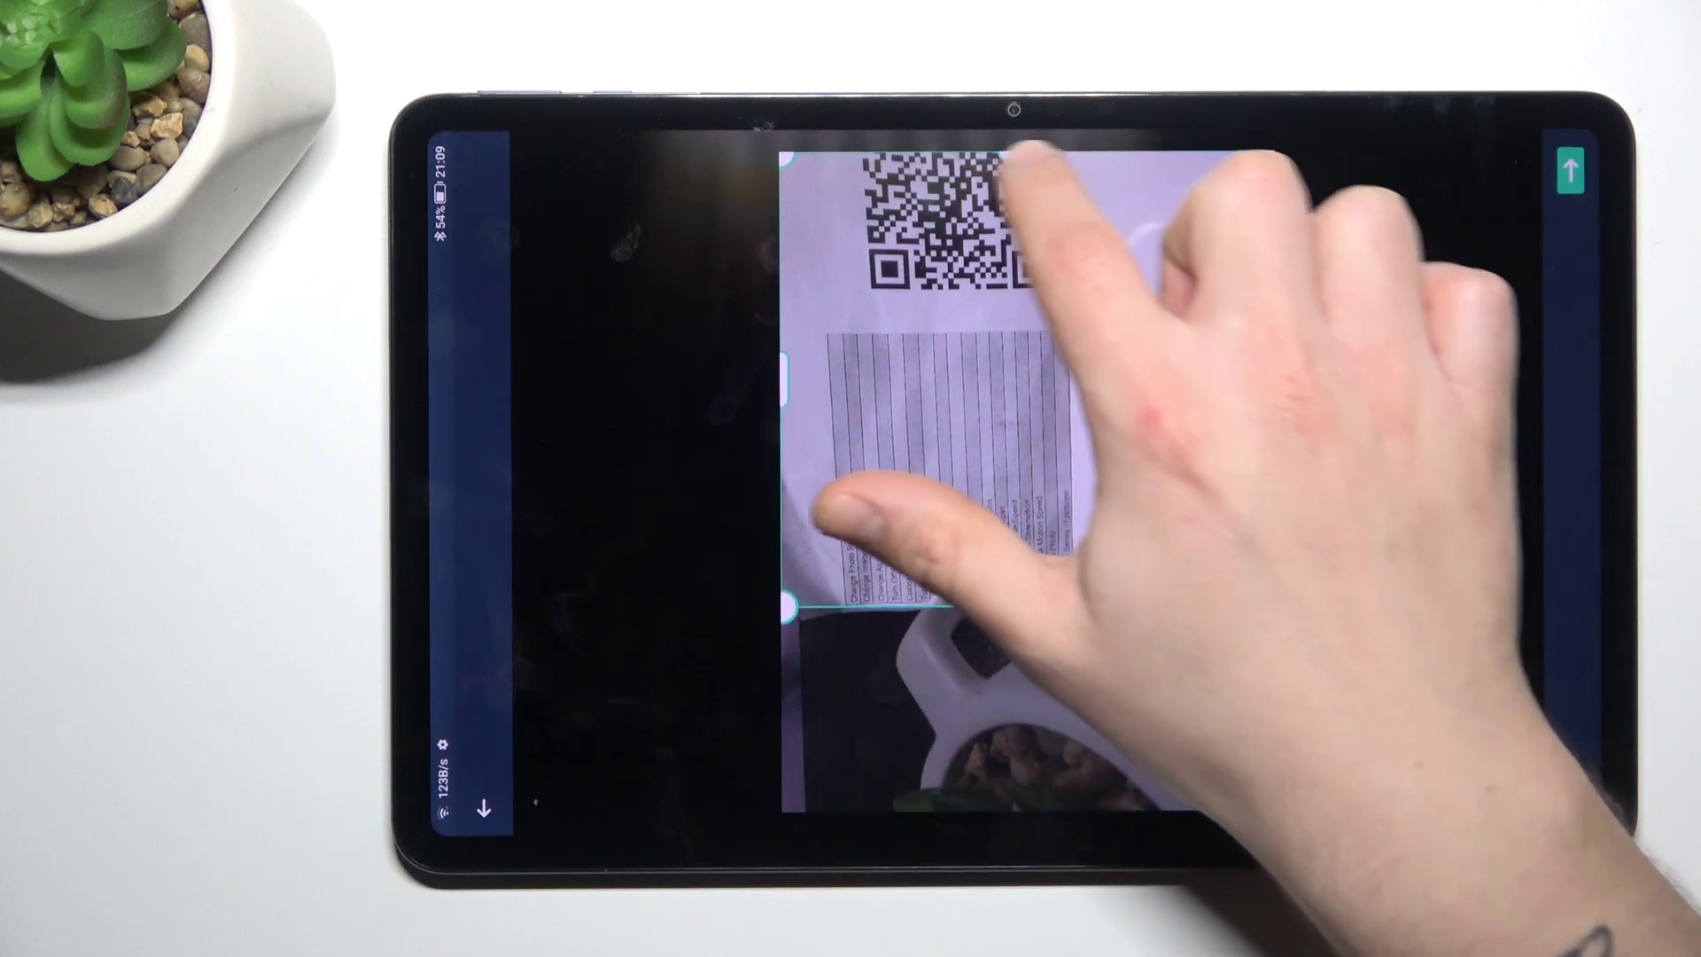
left_click_drag(1026, 163, 1027, 324)
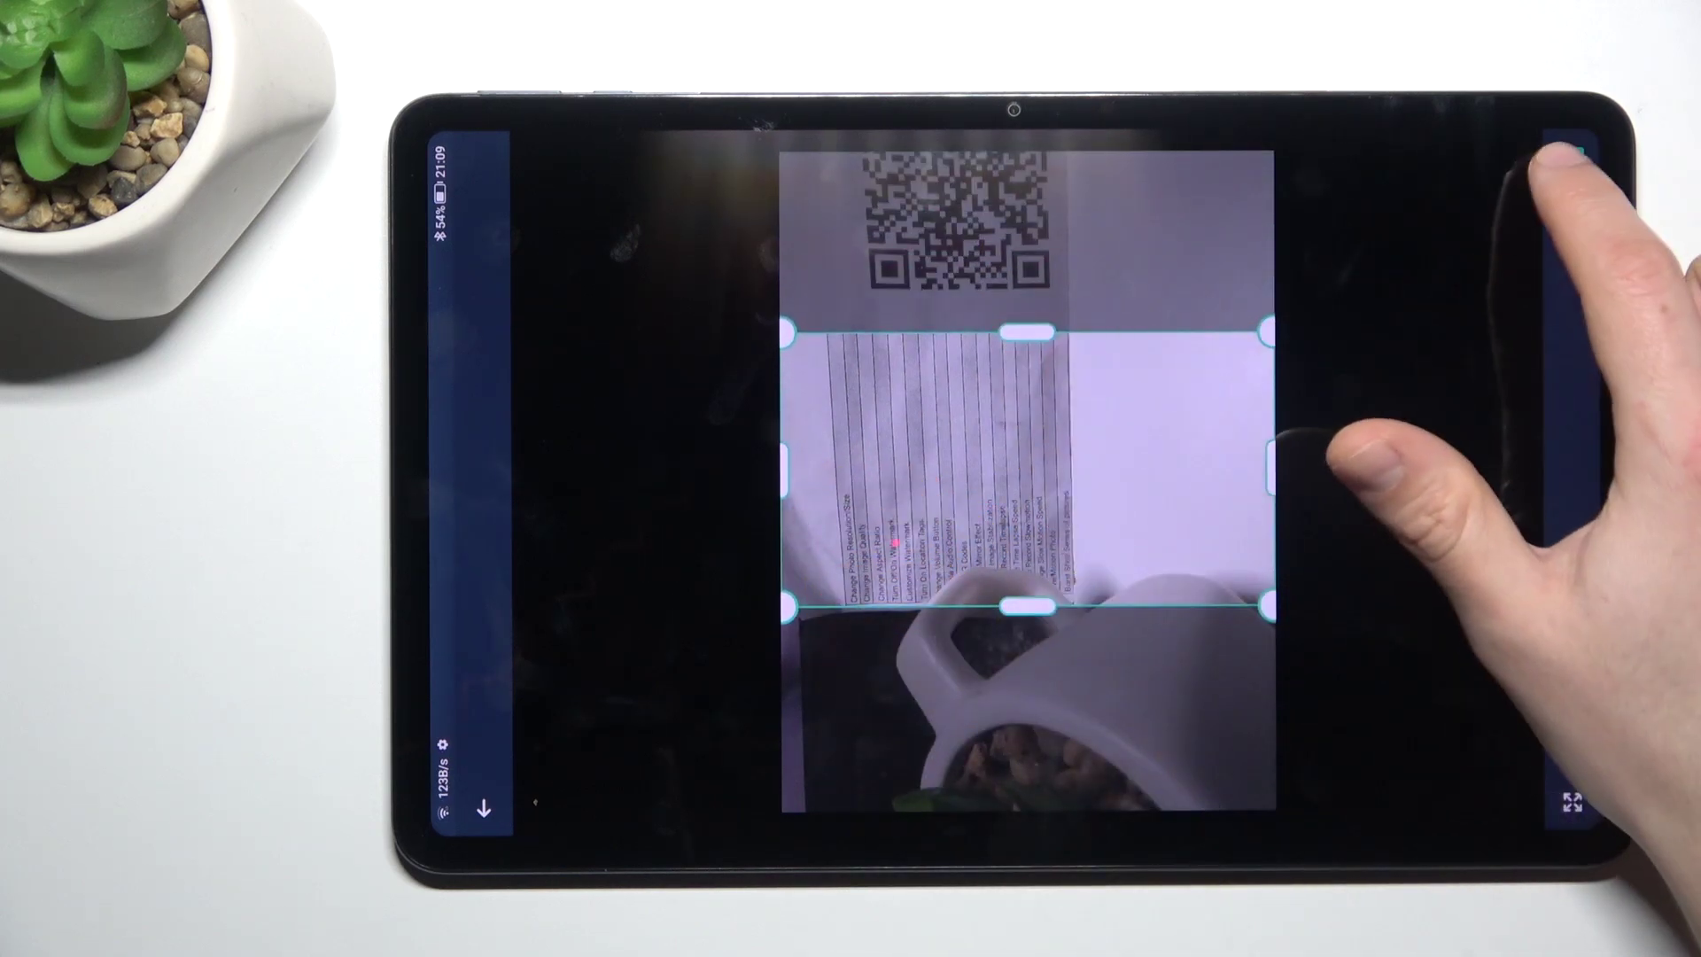
left_click(1569, 169)
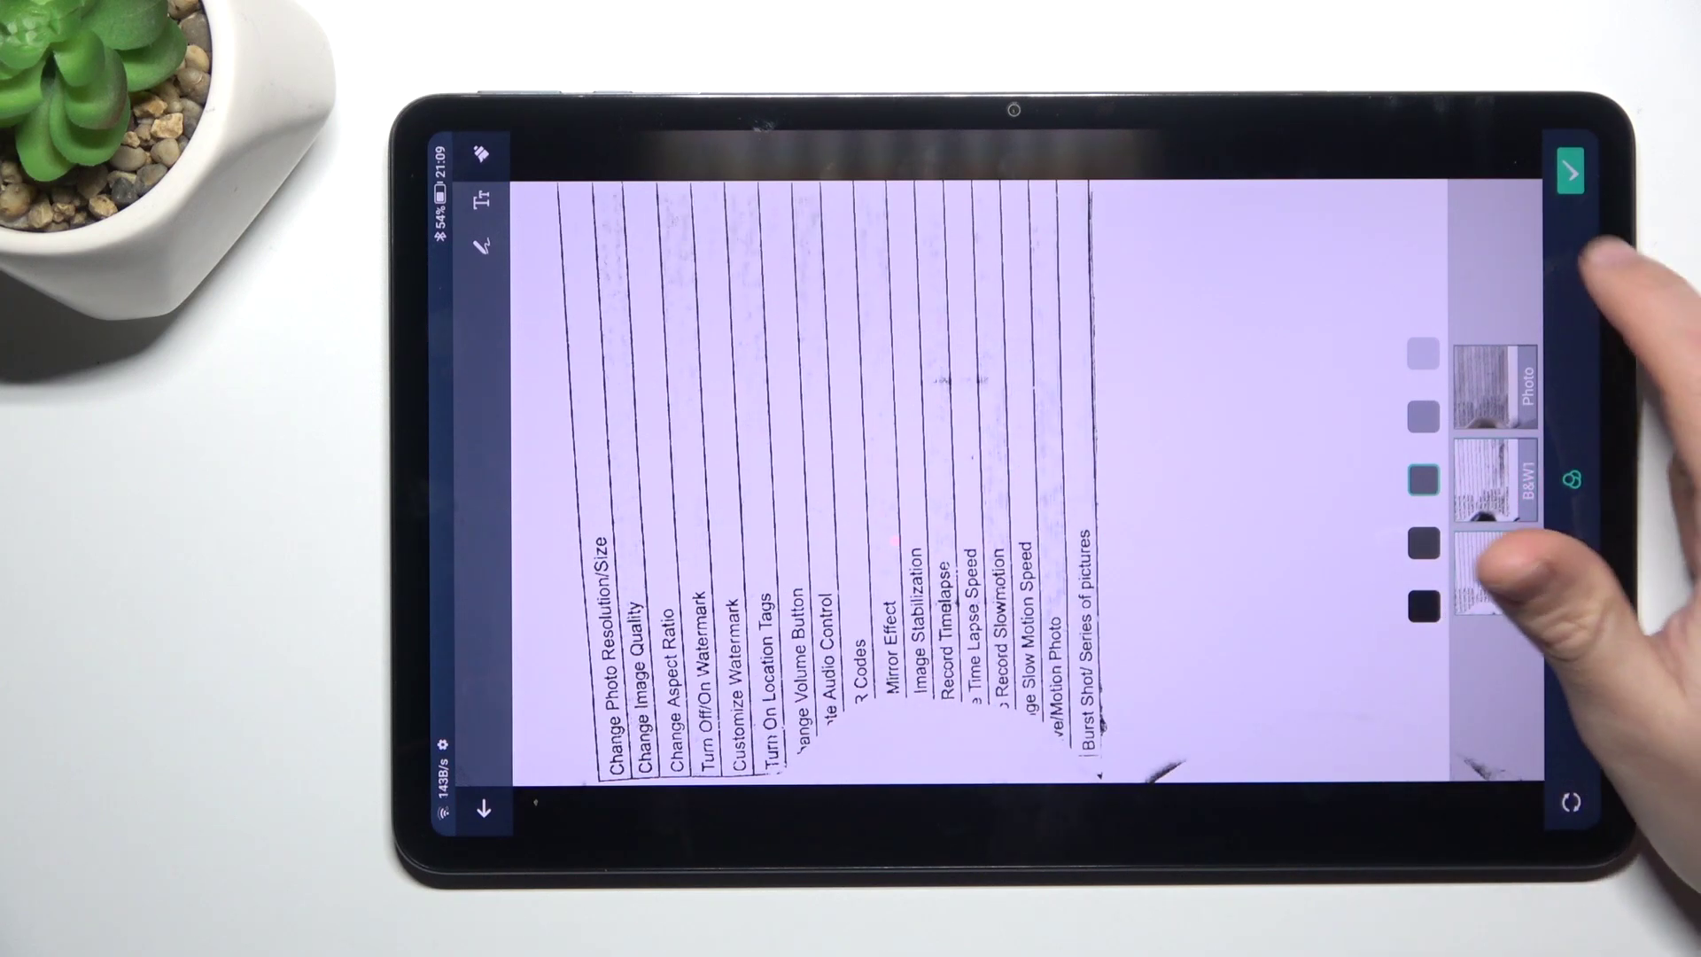
- Accept the filtered scan so it attaches as a one-page file on the send screen
left_click(1553, 165)
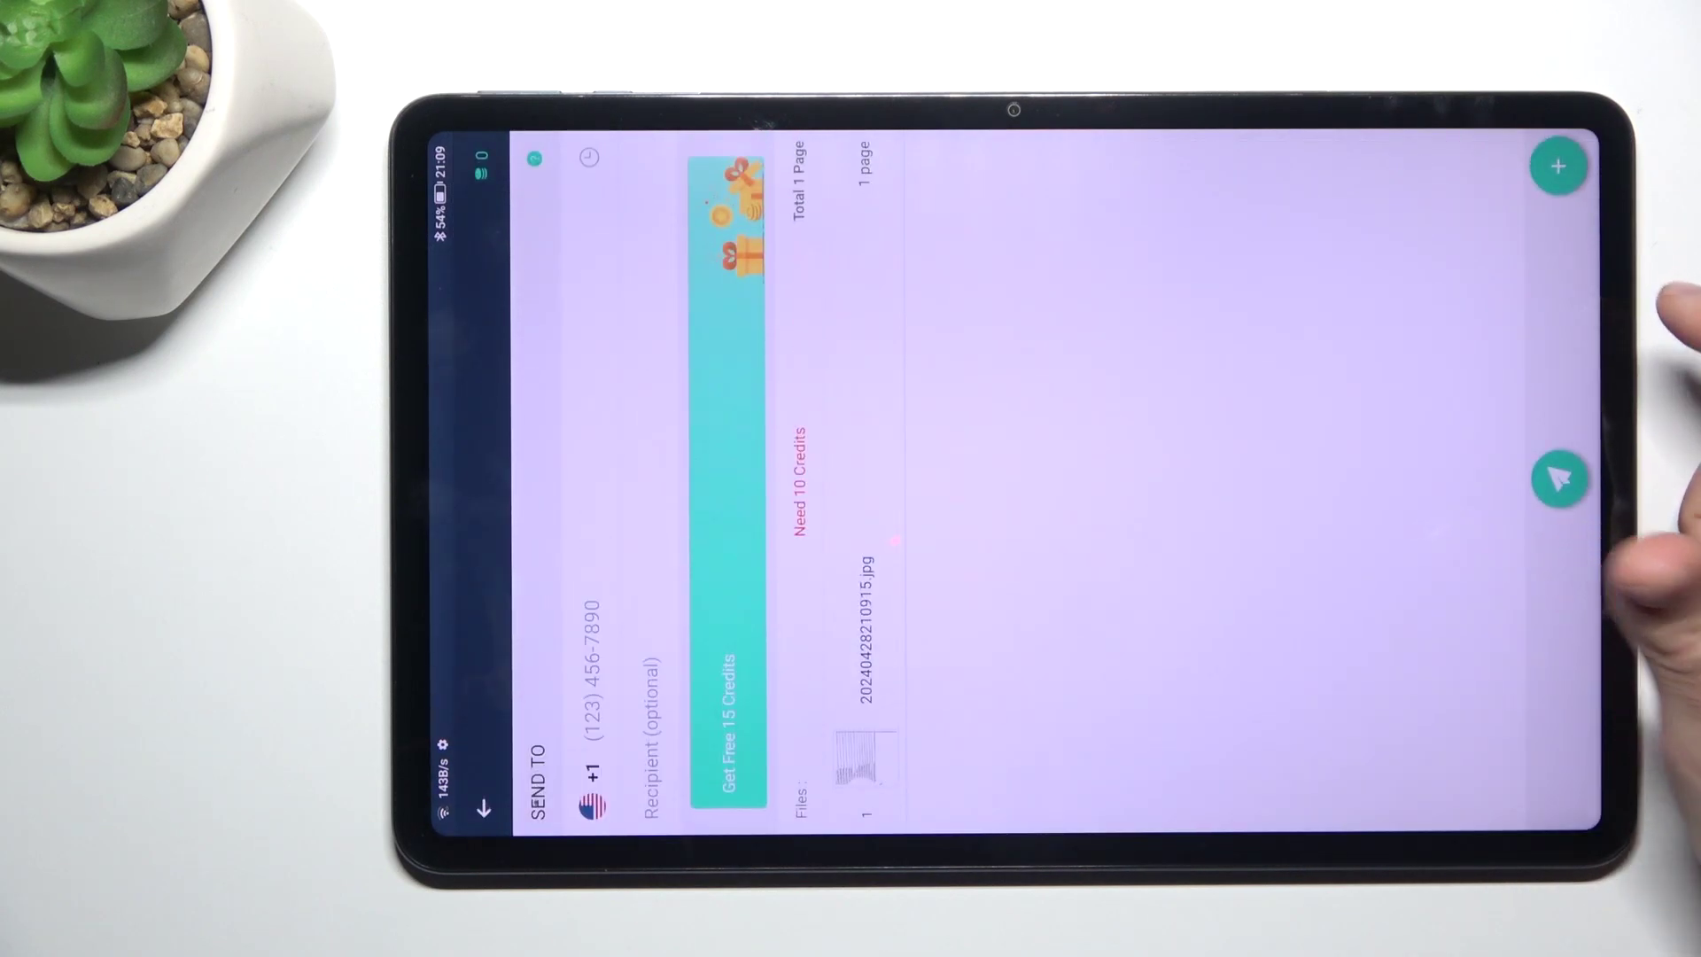